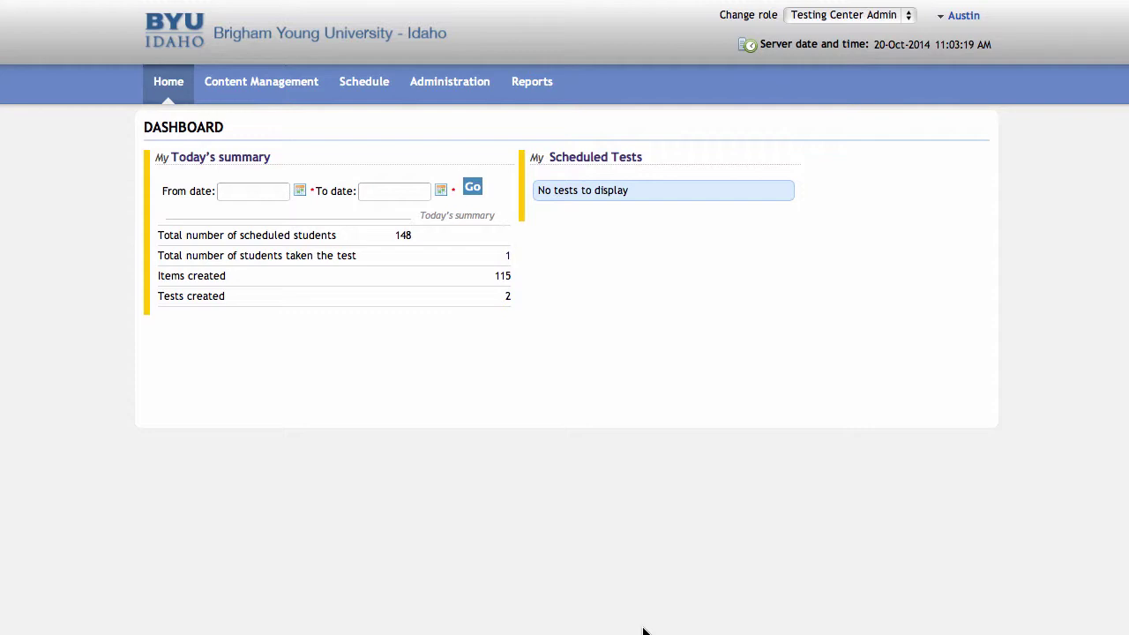
In Manage Criteria, create a criteria named "Example" with the description "This is an example for the instructional video."
mouse_move(336, 100)
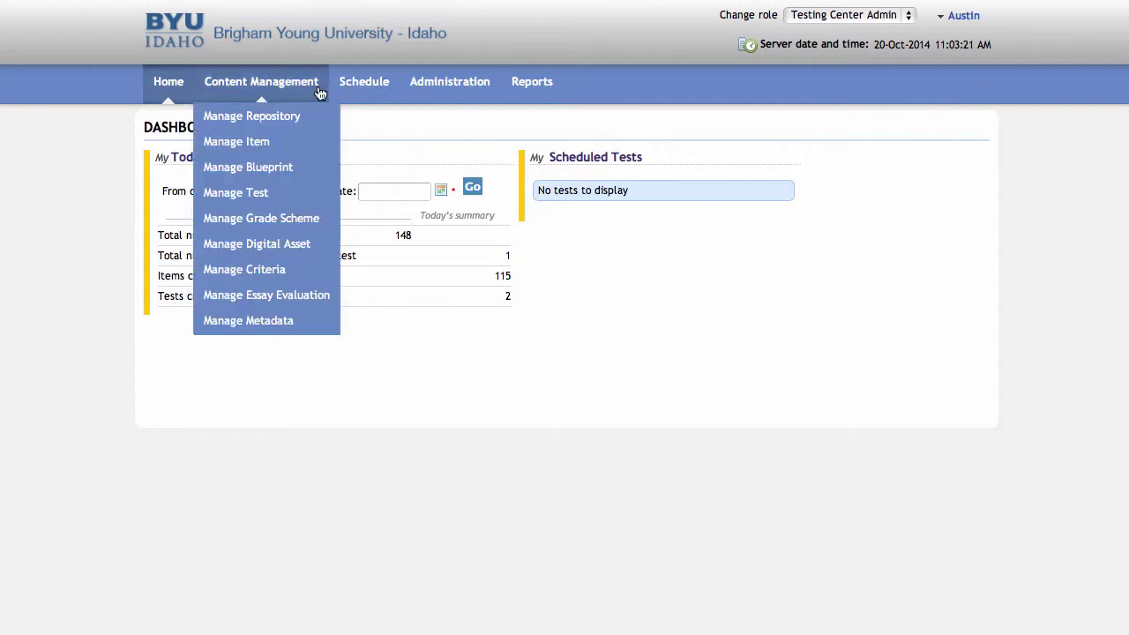
click(294, 274)
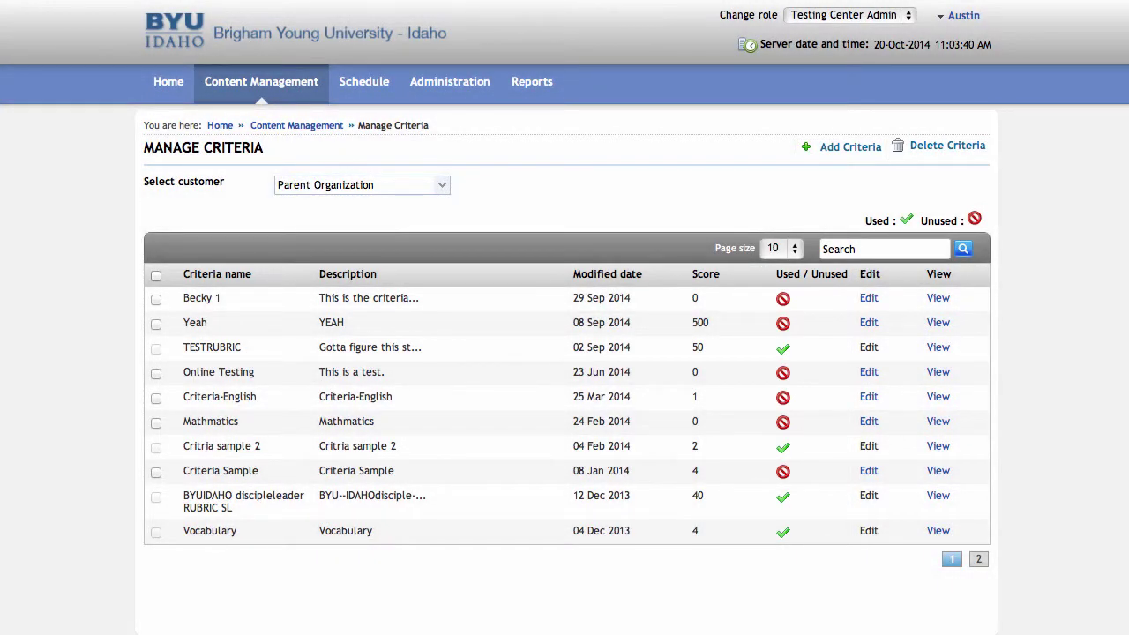
click(855, 147)
text(Example)
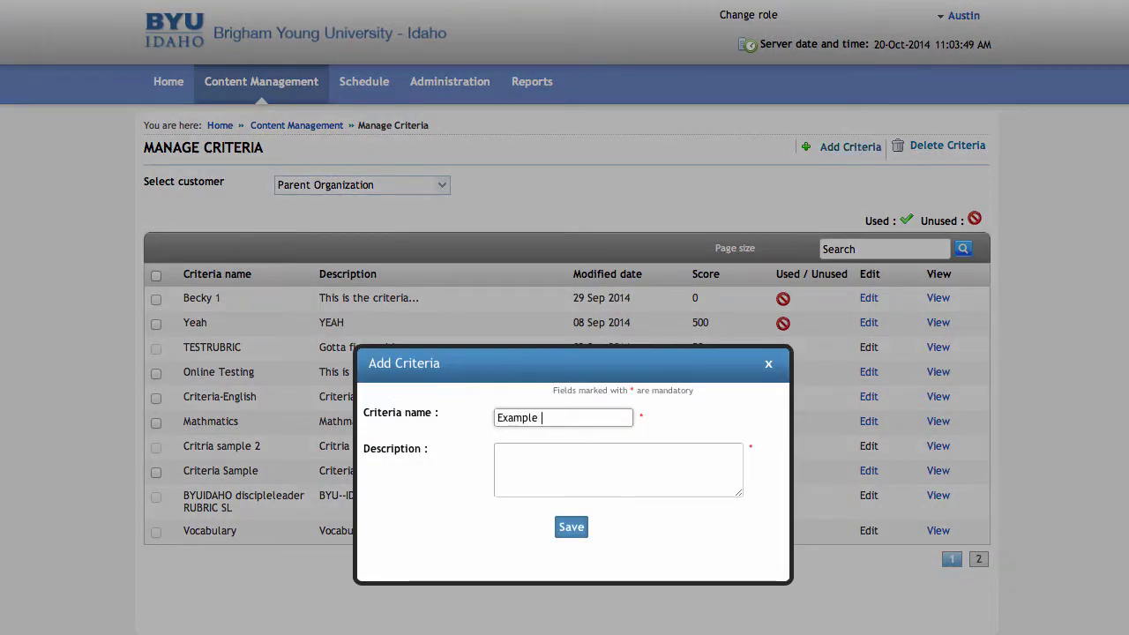
click(499, 452)
text(This is )
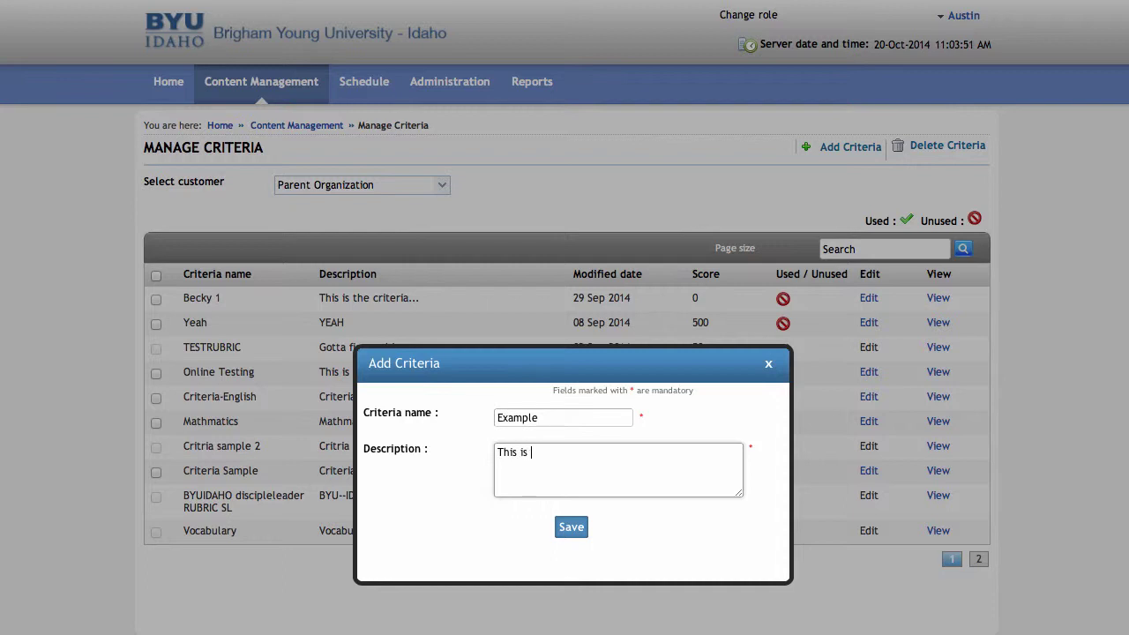
text(an example for the instructional video)
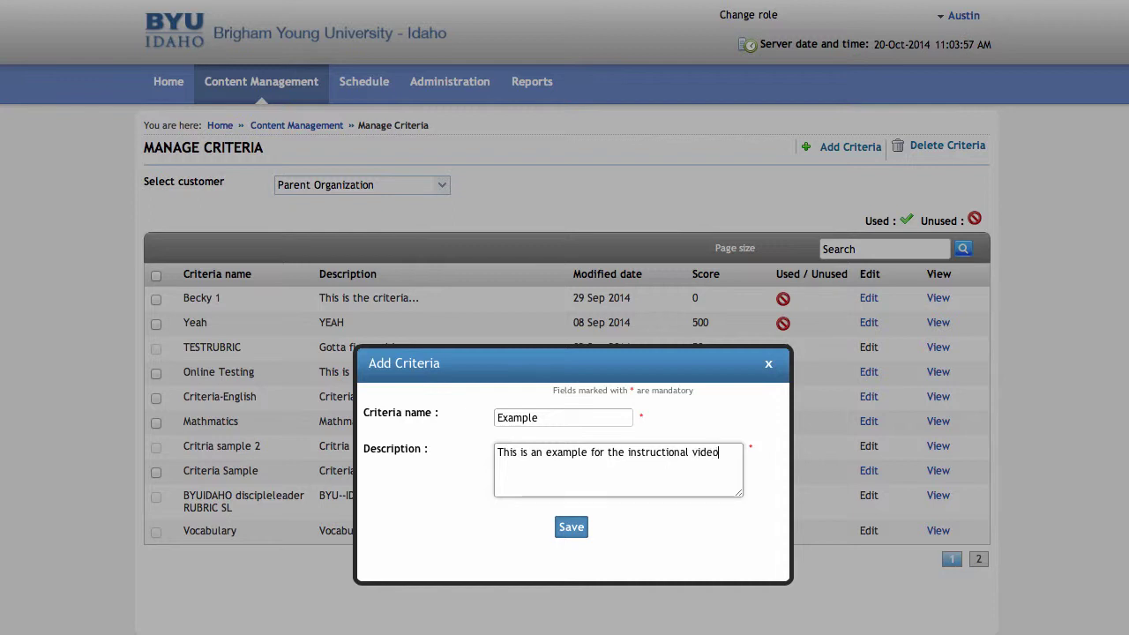
text(.)
click(572, 527)
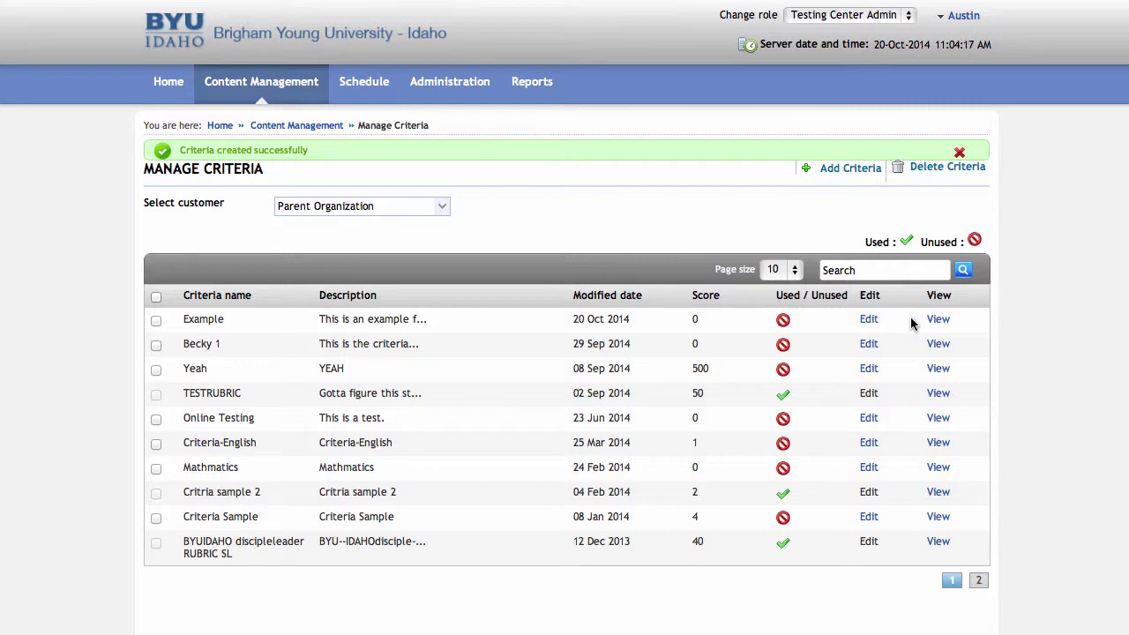
Examine the edit form of the Example criteria and close it without making changes
click(868, 321)
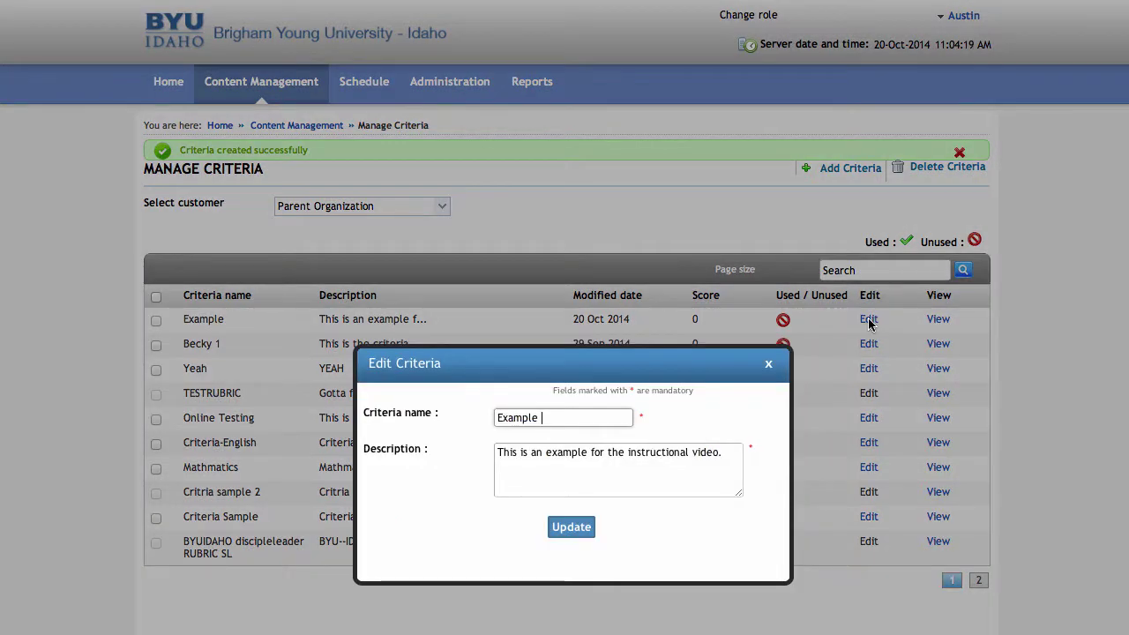
click(769, 366)
Add a main criteria named "Grammar" to the Example criteria, described as "This will test for grammar."
click(938, 318)
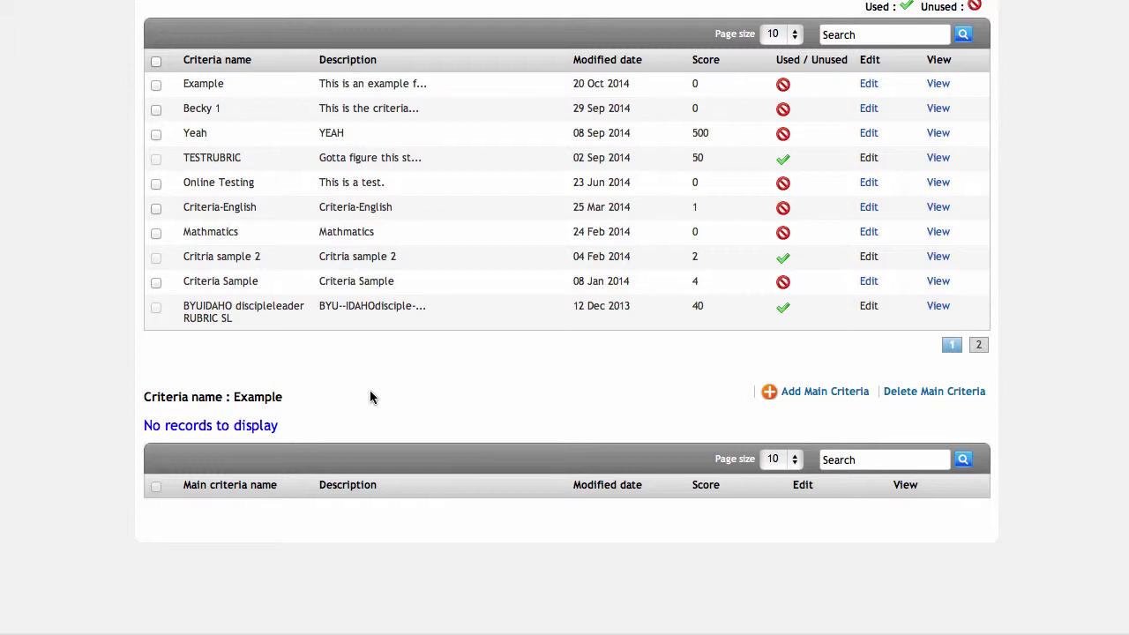
click(839, 392)
text(G)
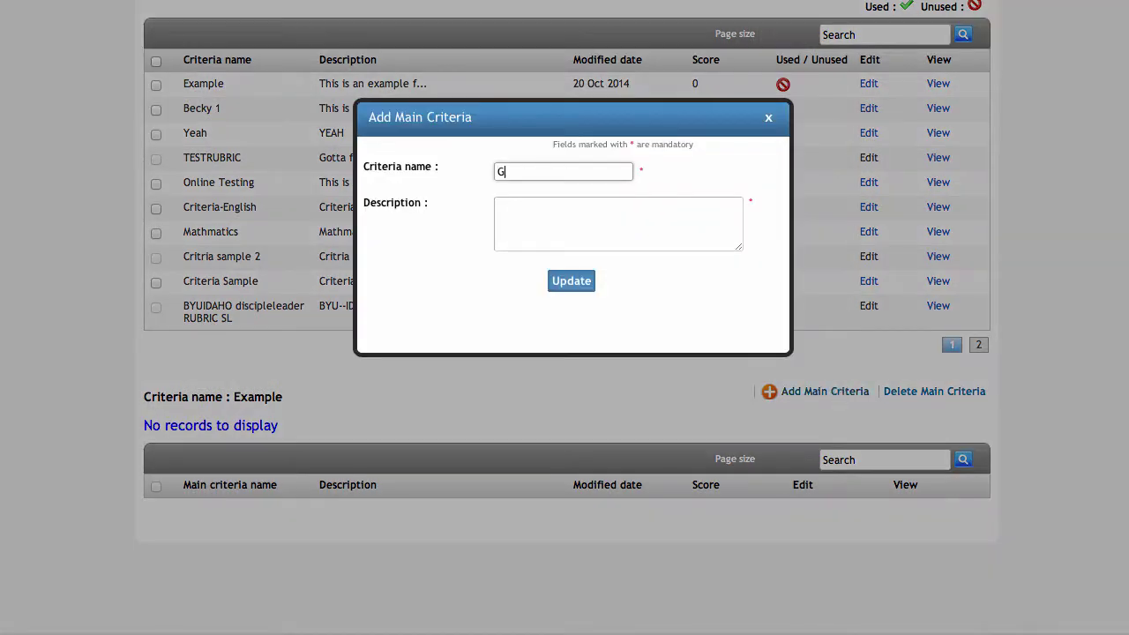
text(rammar)
key(Tab)
text(This)
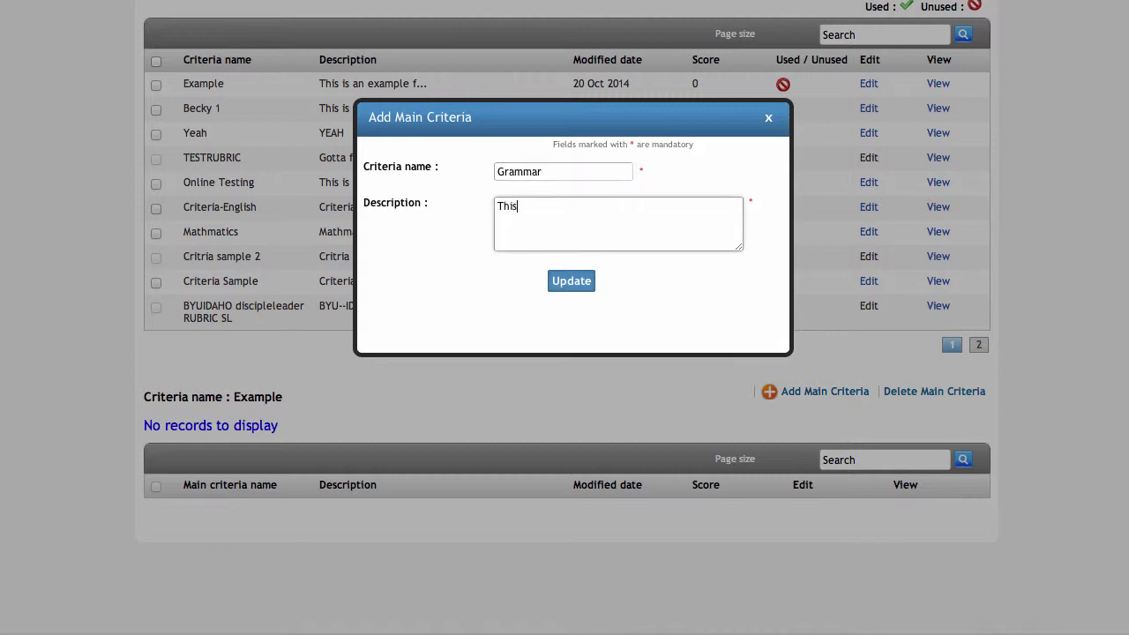
text( will test for grammar.)
click(573, 280)
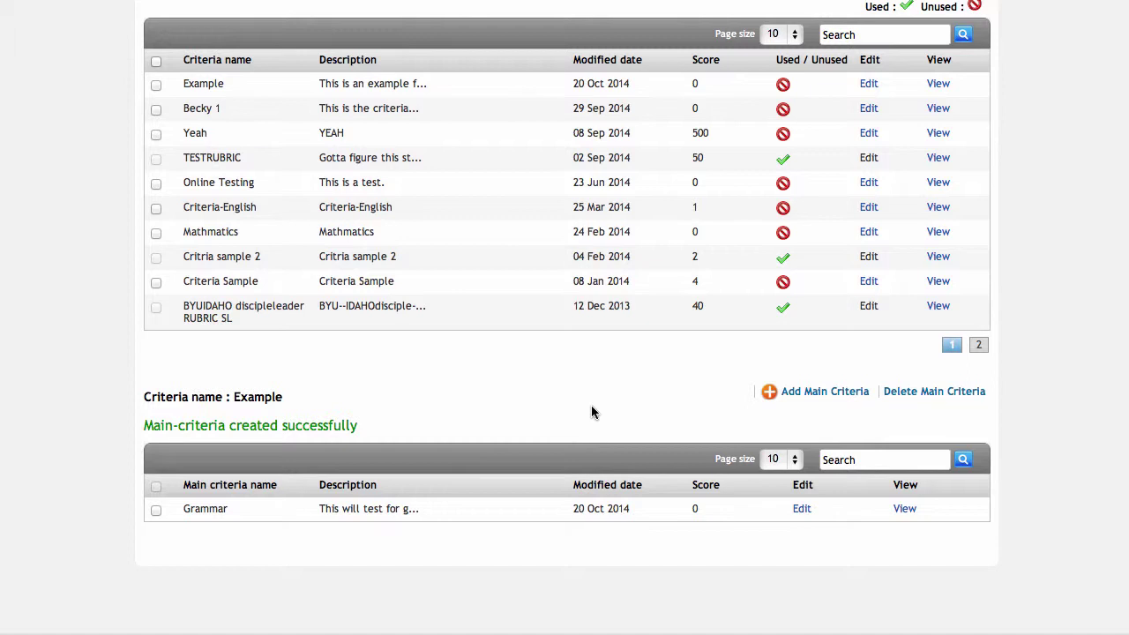
Add a sub-criteria "Punctuation" under Grammar with the description "Periods, commas, etc all there." and a score of 10
click(905, 510)
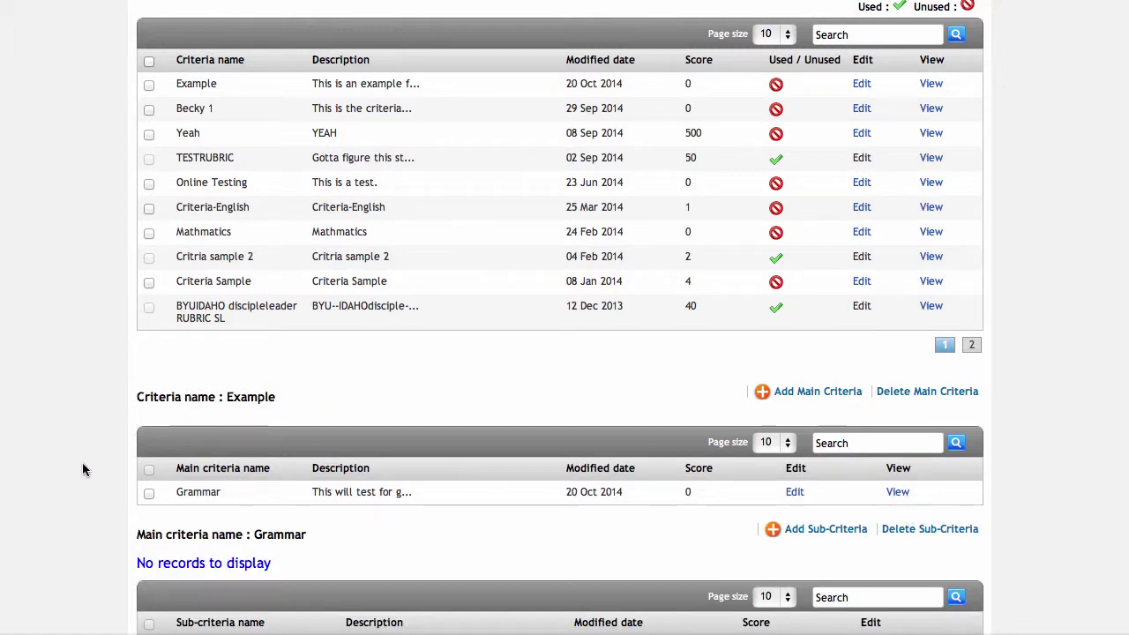
scroll(79, 462, down, 1)
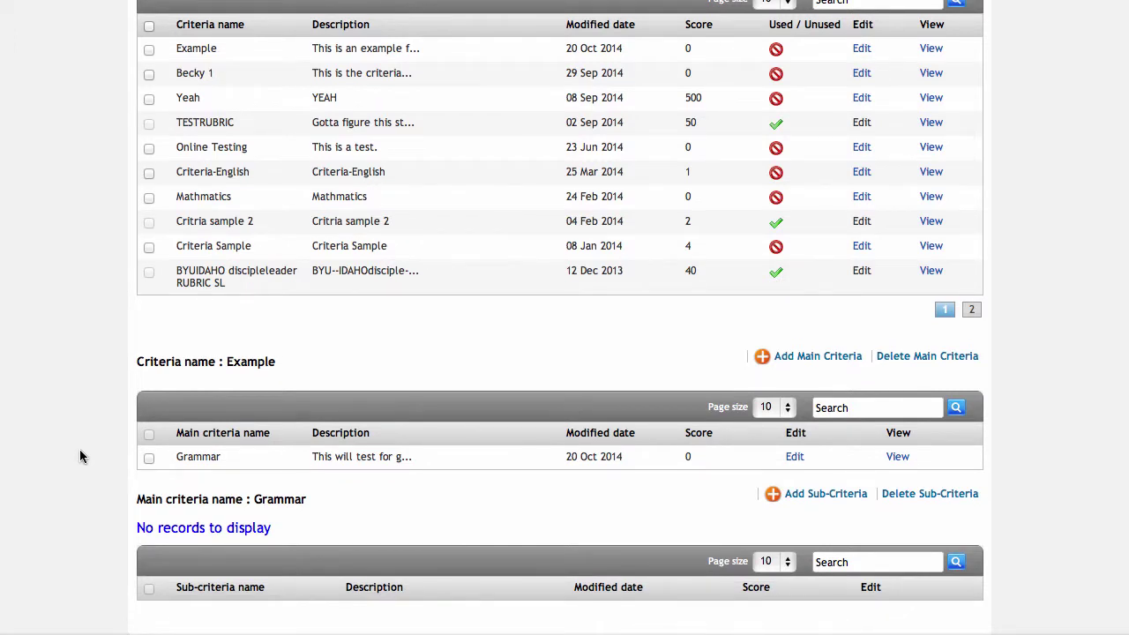
click(822, 502)
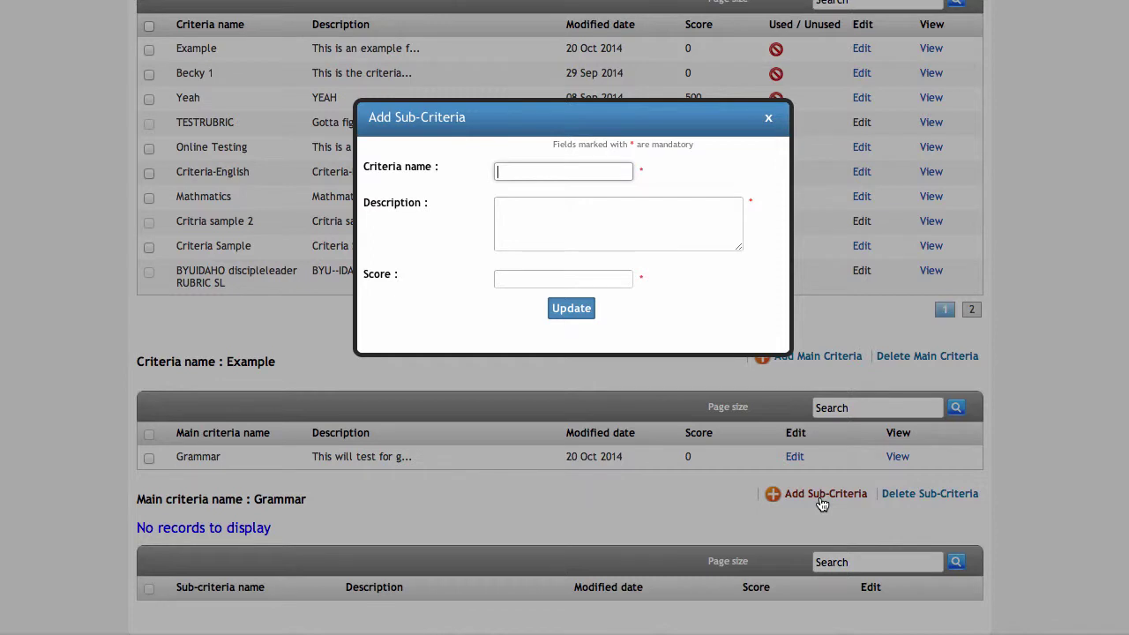
text(Punctuation)
click(637, 205)
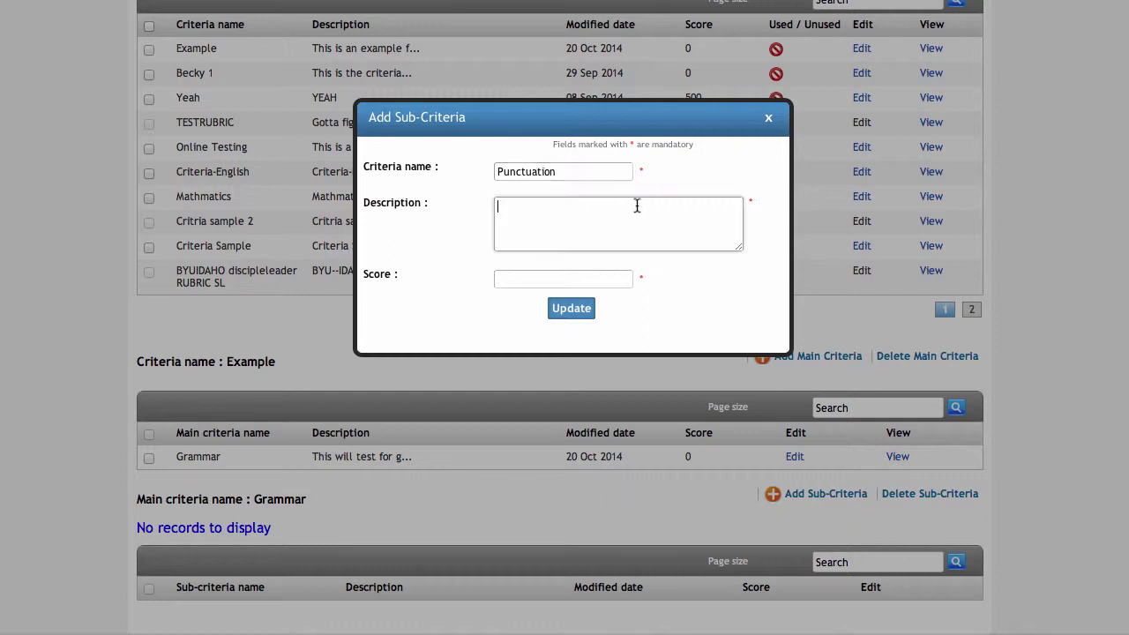
text(Periods, commas, etc)
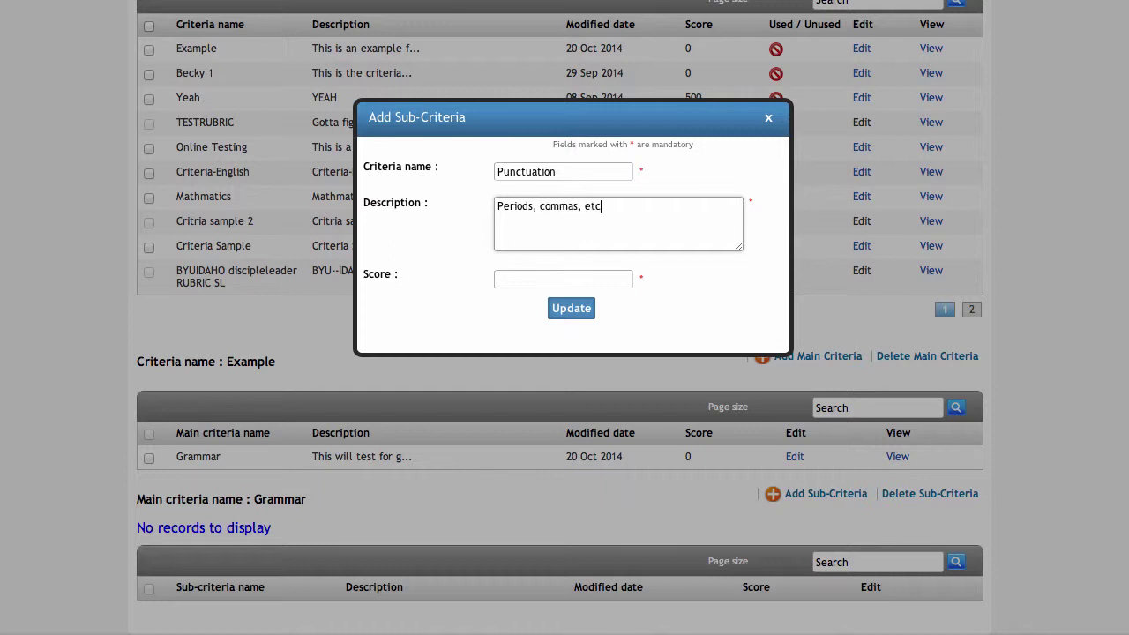
text( all there.)
click(594, 279)
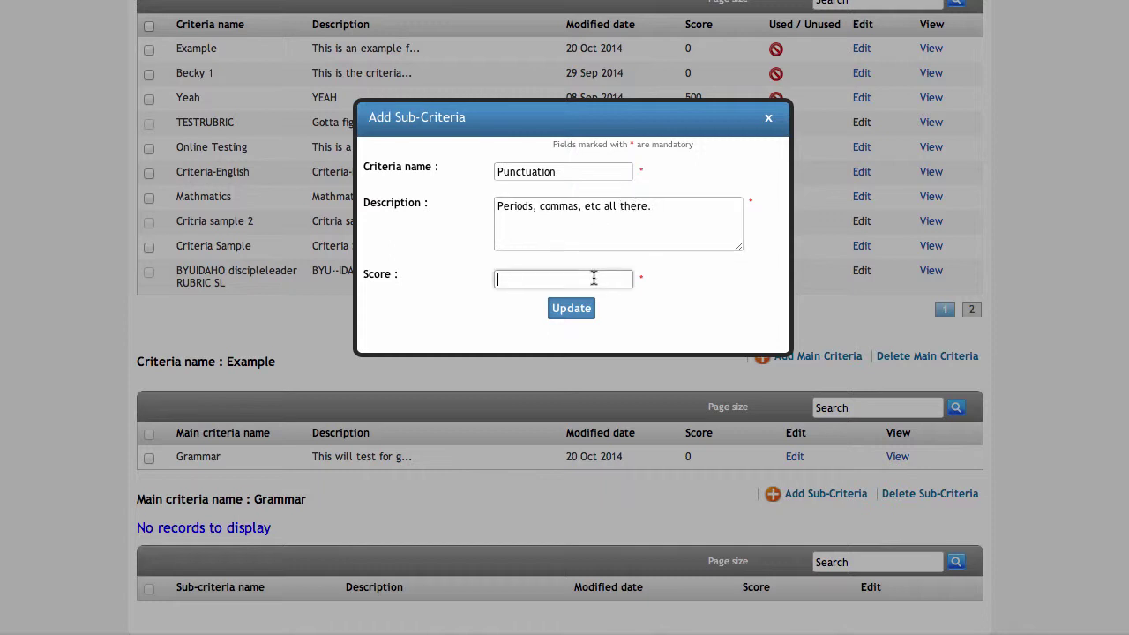
text(10)
click(580, 314)
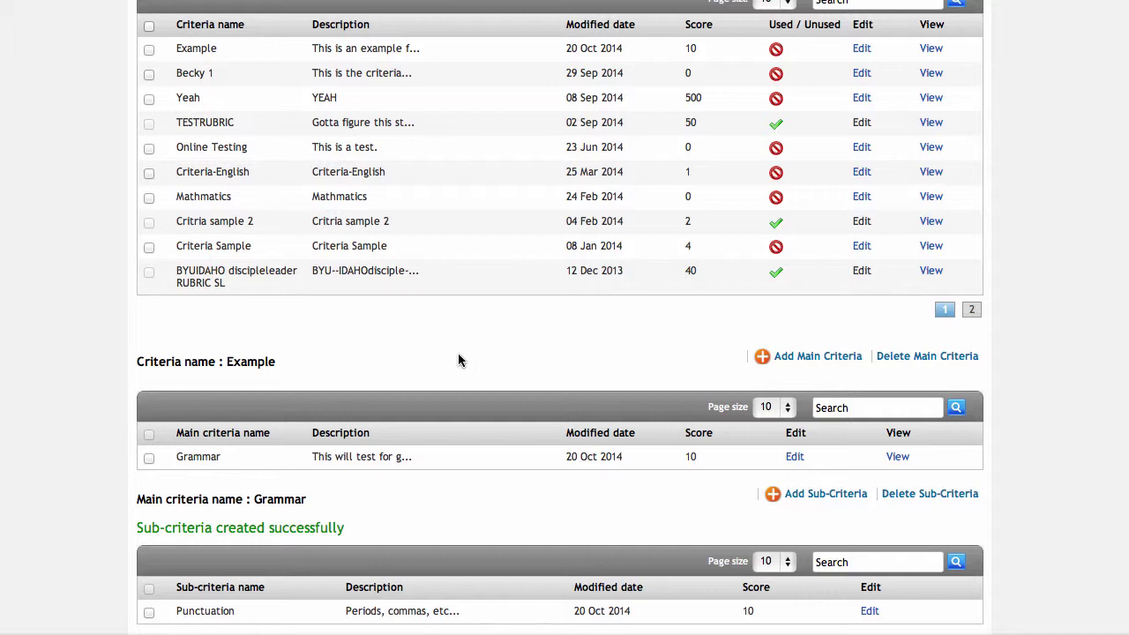
click(149, 458)
scroll(60, 334, down, 1)
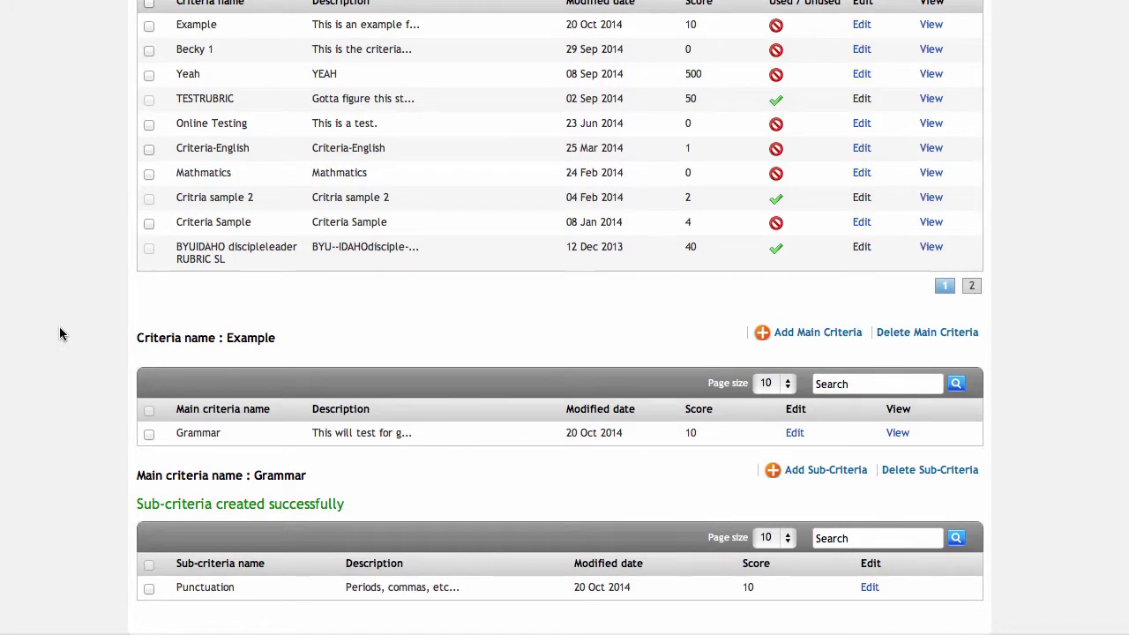